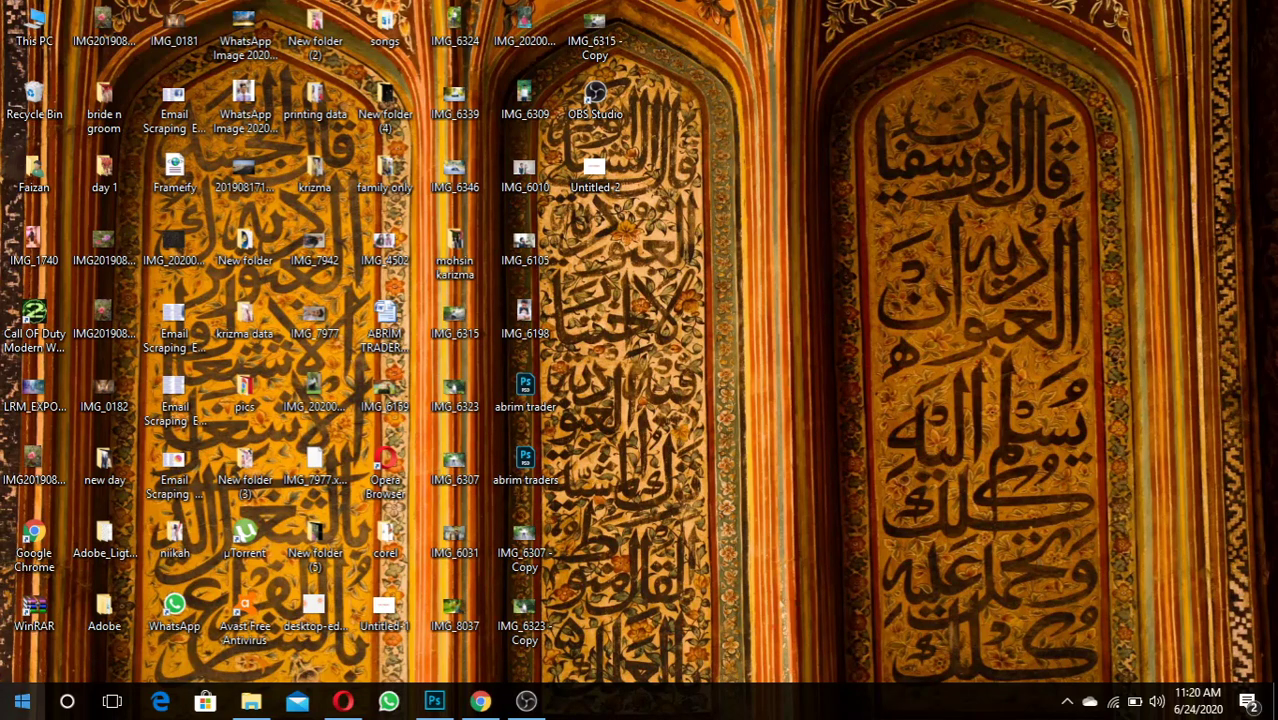
Launch Adobe Photoshop CC 2019 from the Start menu with the couple photo IMG_6198.JPG.
{"action": "left_click", "coordinate": [24, 704]}
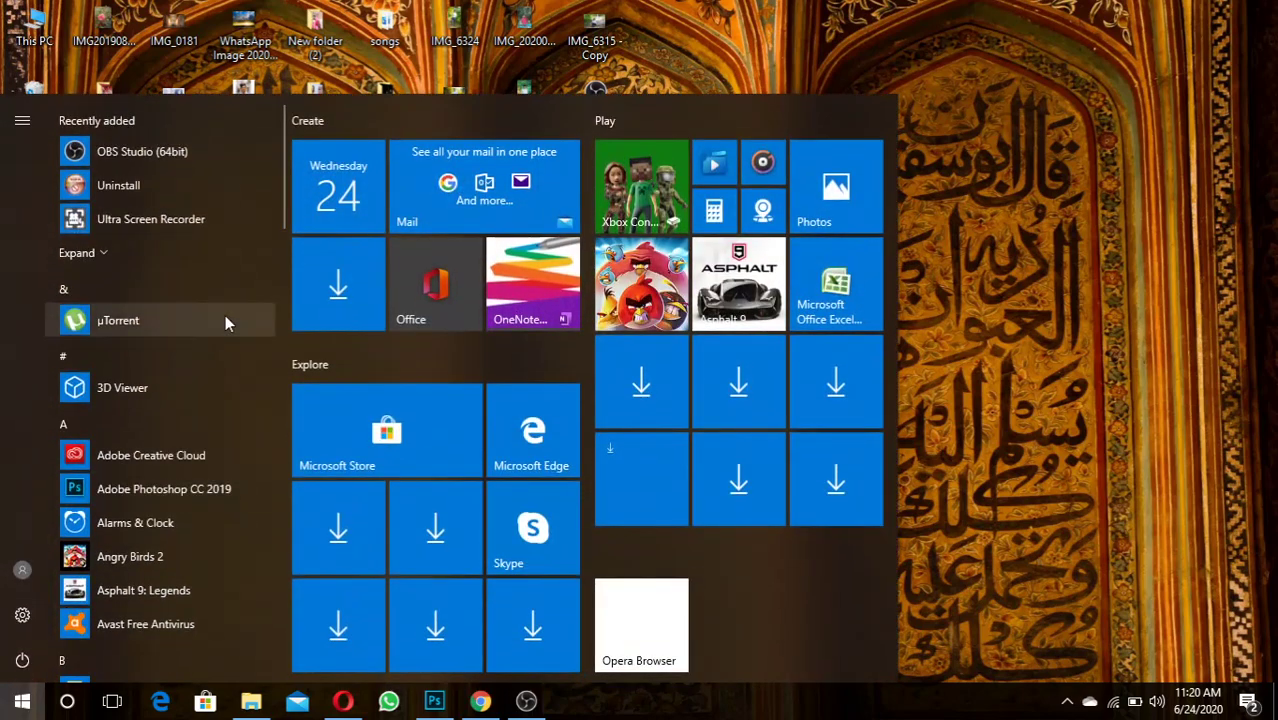
{"action": "left_click", "coordinate": [232, 486]}
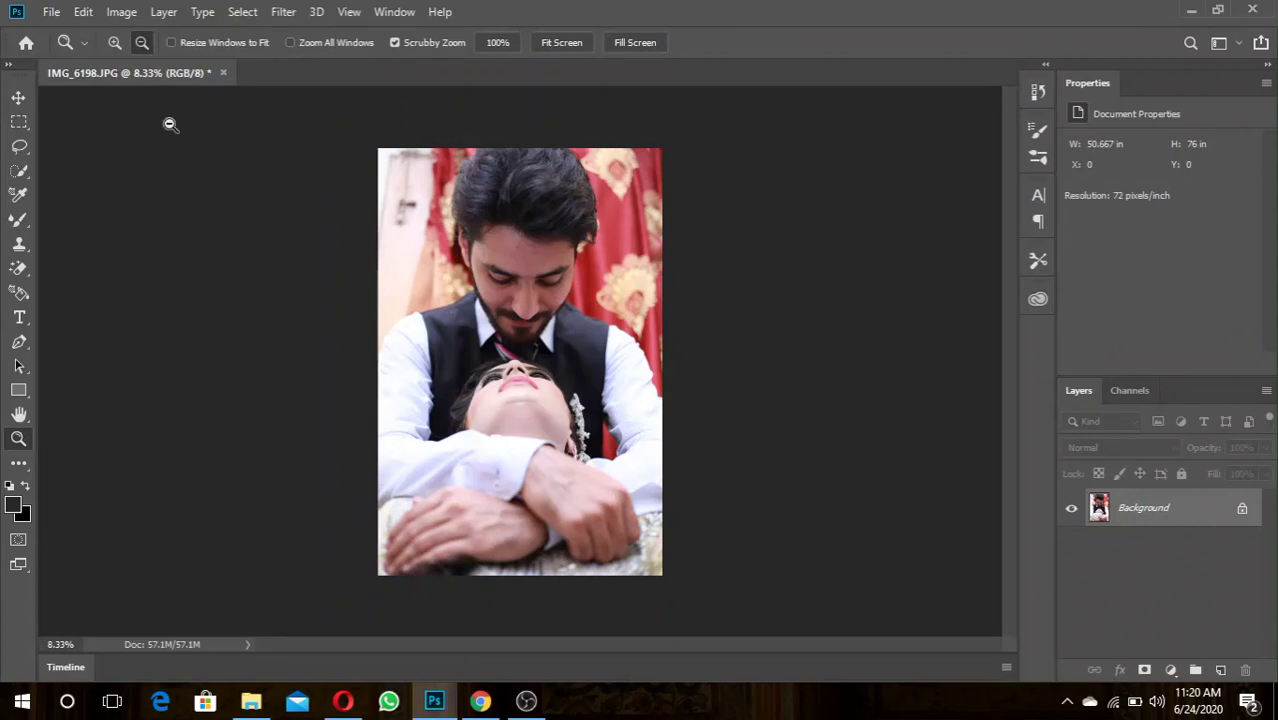
Select the couple with Quick Selection and Select Subject, adding the bottom-right corner, excluding the red curtain.
{"action": "left_click", "coordinate": [18, 176]}
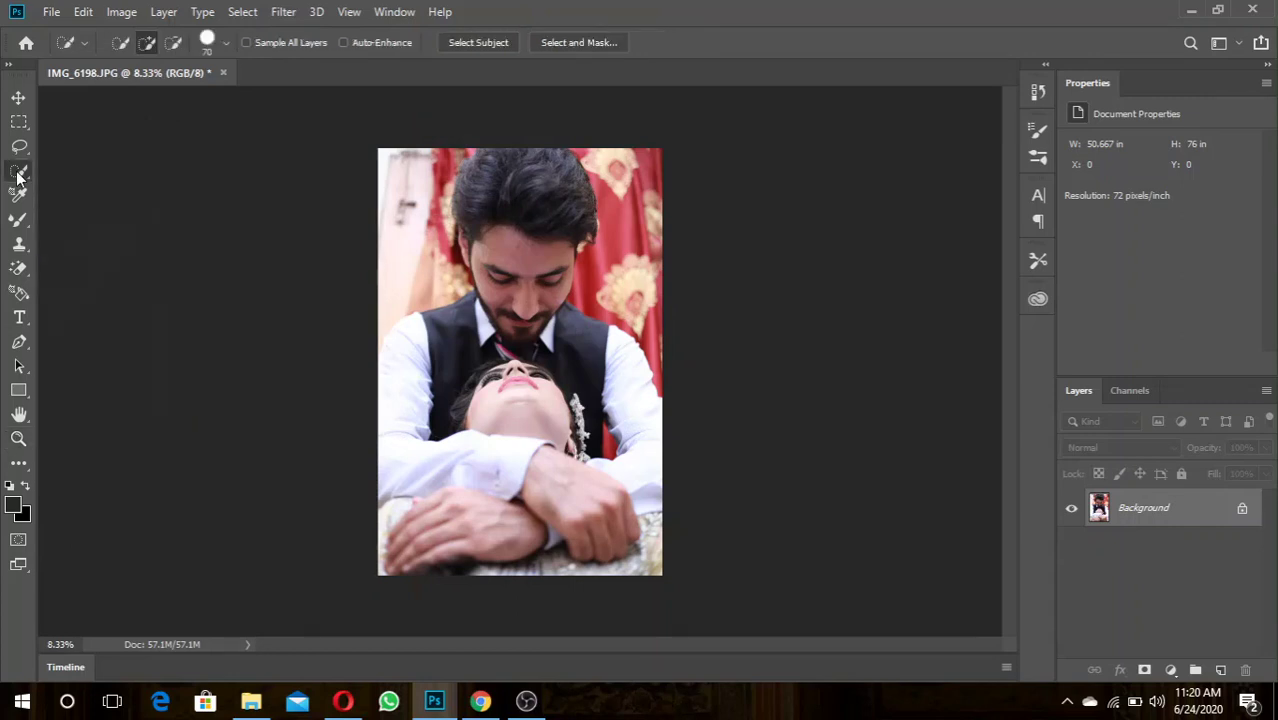
{"action": "left_click", "coordinate": [491, 42]}
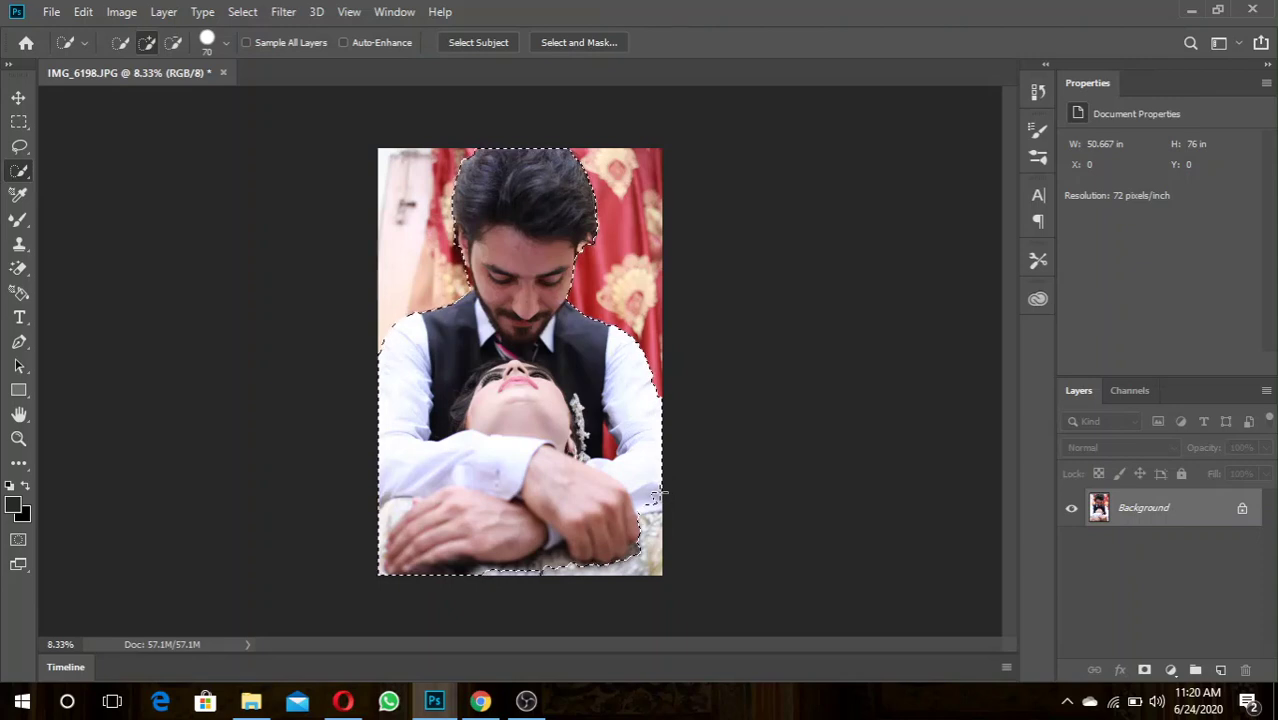
{"action": "left_click_drag", "start_coordinate": [655, 540], "coordinate": [520, 570]}
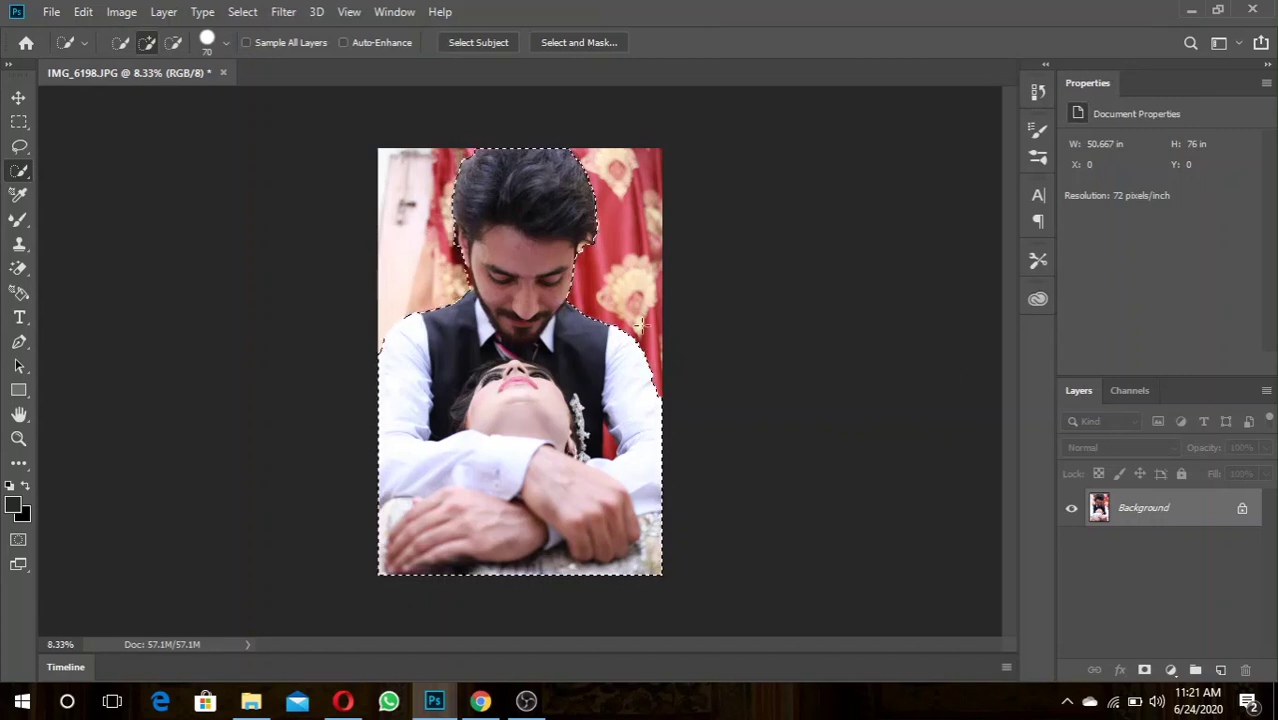
Fill the selected couple with solid black and bring up the pics backdrop folder.
{"action": "key", "text": "alt+BackSpace"}
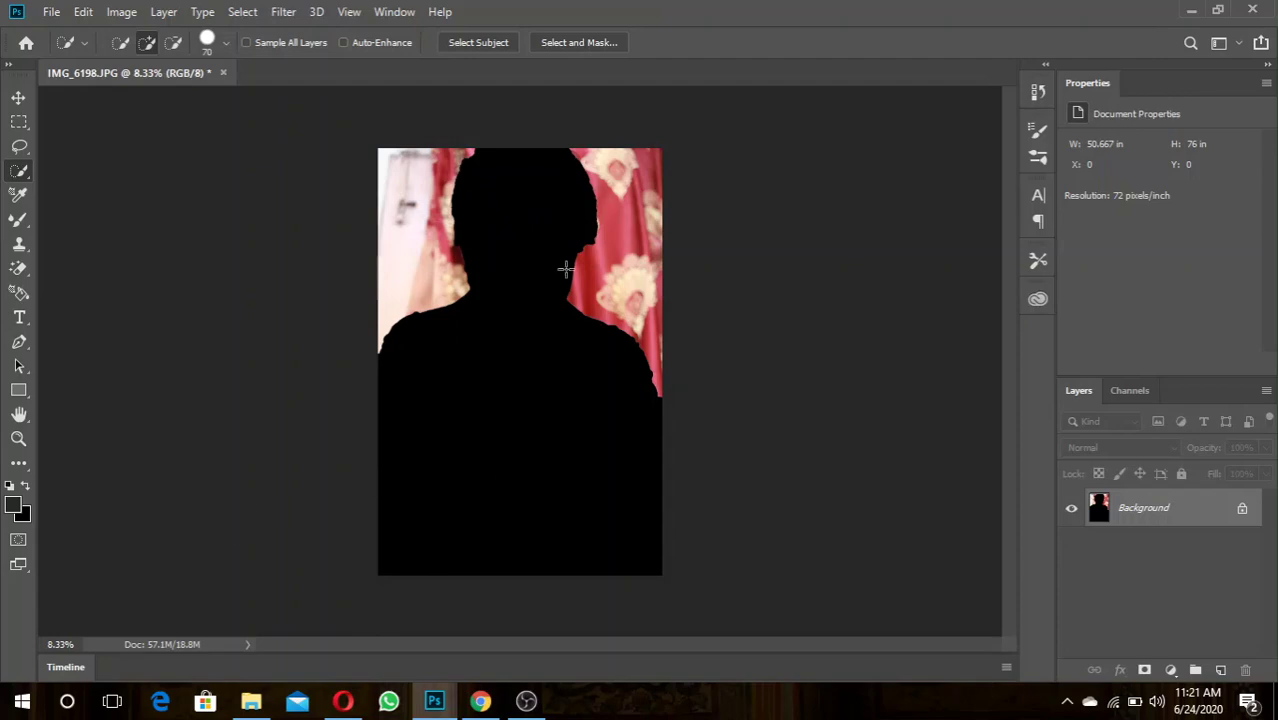
{"action": "left_click", "coordinate": [251, 701]}
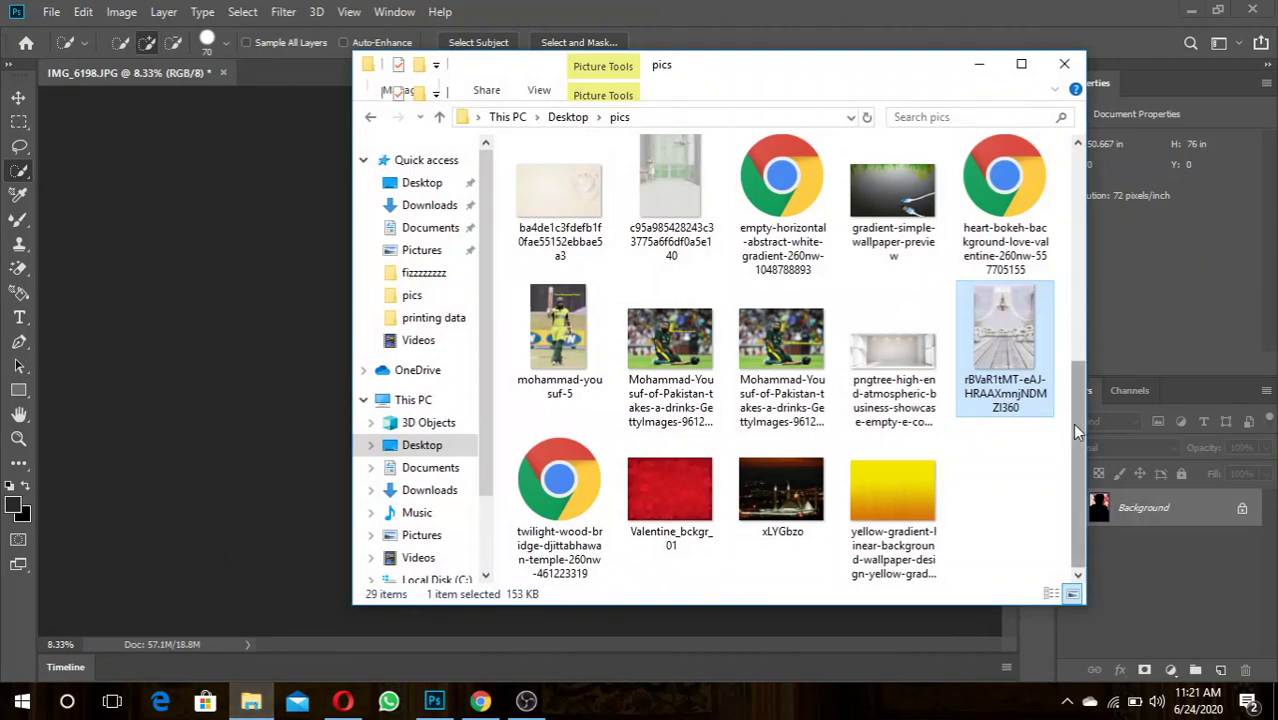
Place the white chandelier image from the pics folder into the Photoshop document as a layer.
{"action": "mouse_move", "coordinate": [1072, 423]}
{"action": "left_mouse_down"}
{"action": "mouse_move", "coordinate": [1071, 302]}
{"action": "mouse_move", "coordinate": [1076, 370]}
{"action": "left_mouse_up"}
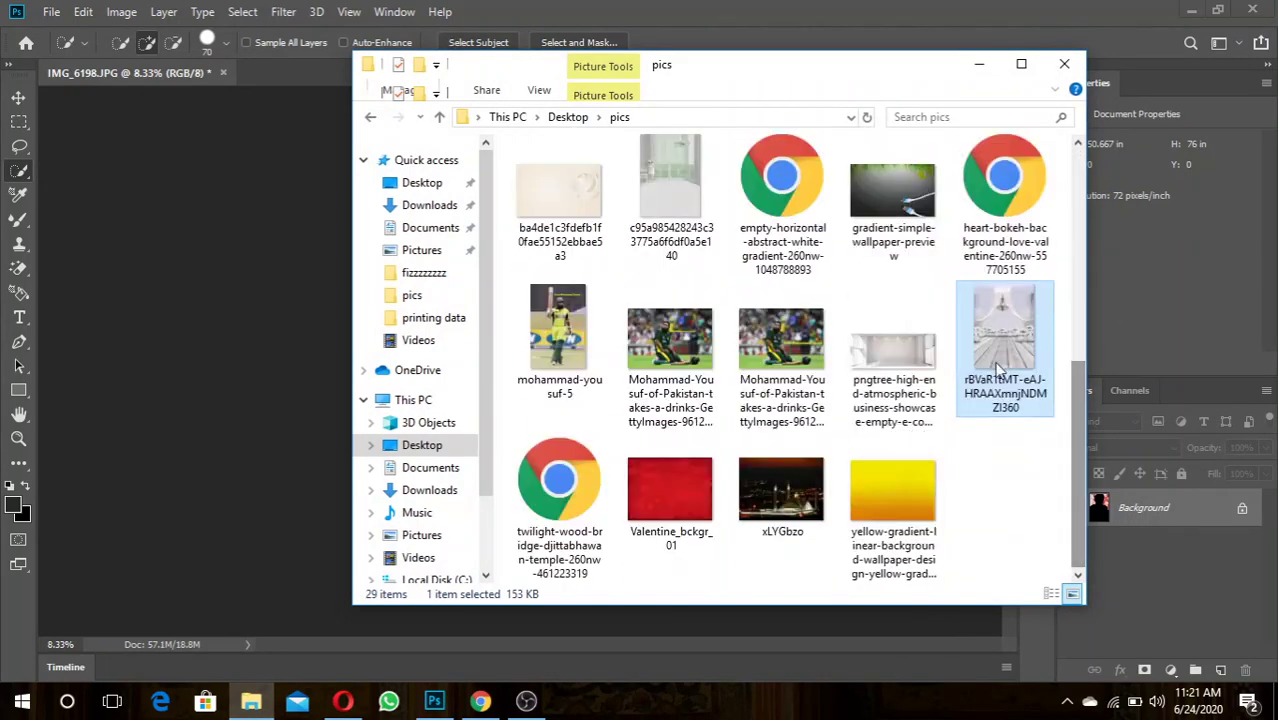
{"action": "left_click_drag", "start_coordinate": [997, 350], "coordinate": [484, 527]}
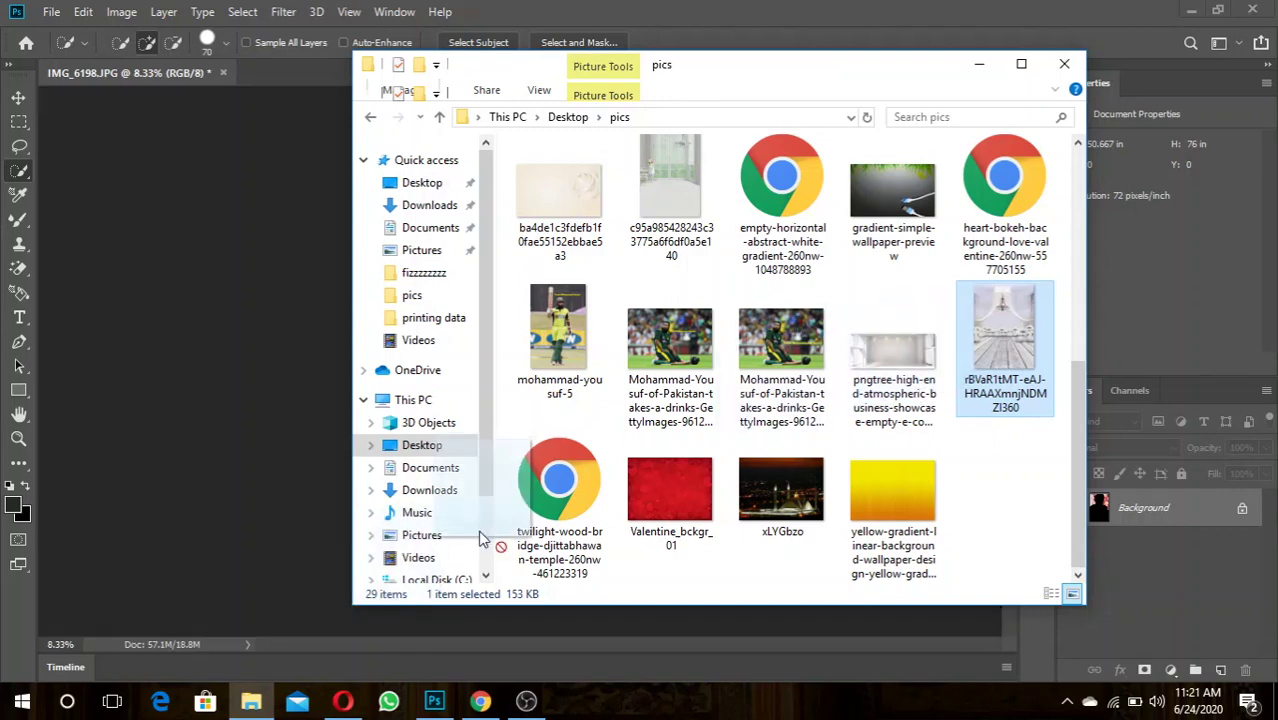
{"action": "mouse_move", "coordinate": [484, 527]}
{"action": "left_mouse_down"}
{"action": "mouse_move", "coordinate": [434, 706]}
{"action": "mouse_move", "coordinate": [504, 327]}
{"action": "left_mouse_up"}
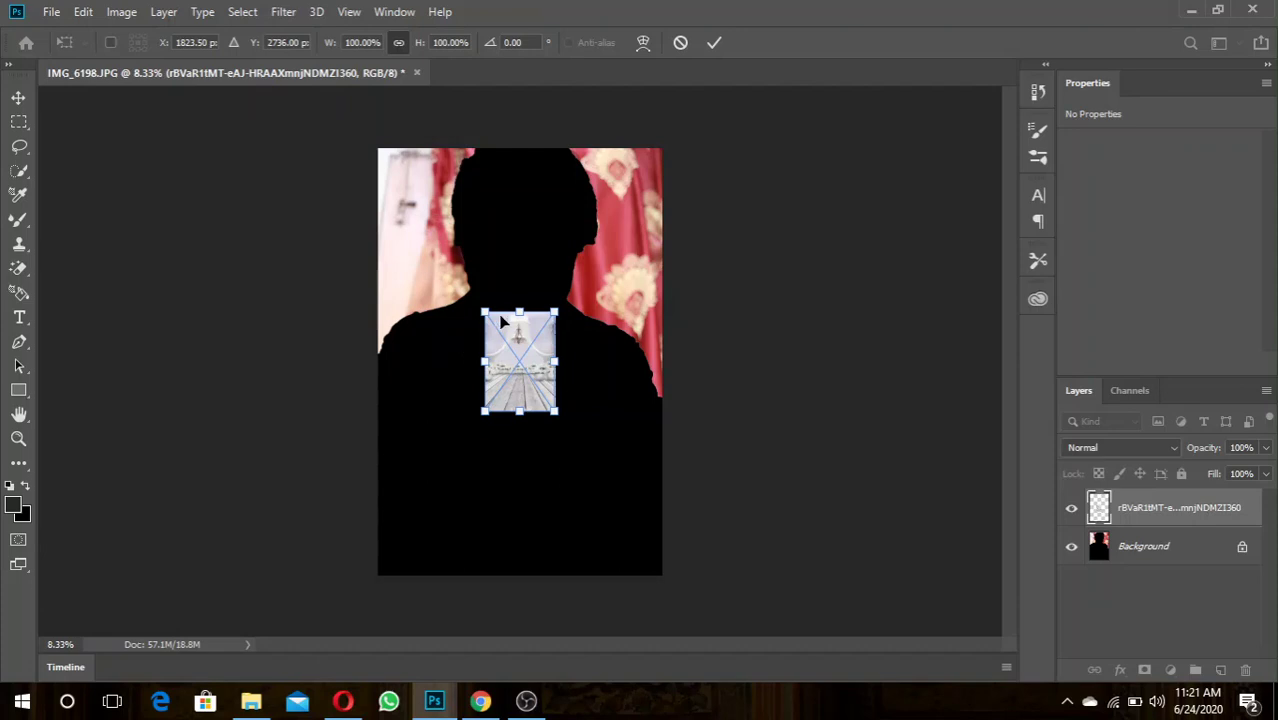
Scale the chandelier backdrop past the canvas top and bottom edges and commit the transform.
{"action": "left_click_drag", "start_coordinate": [519, 313], "coordinate": [519, 150]}
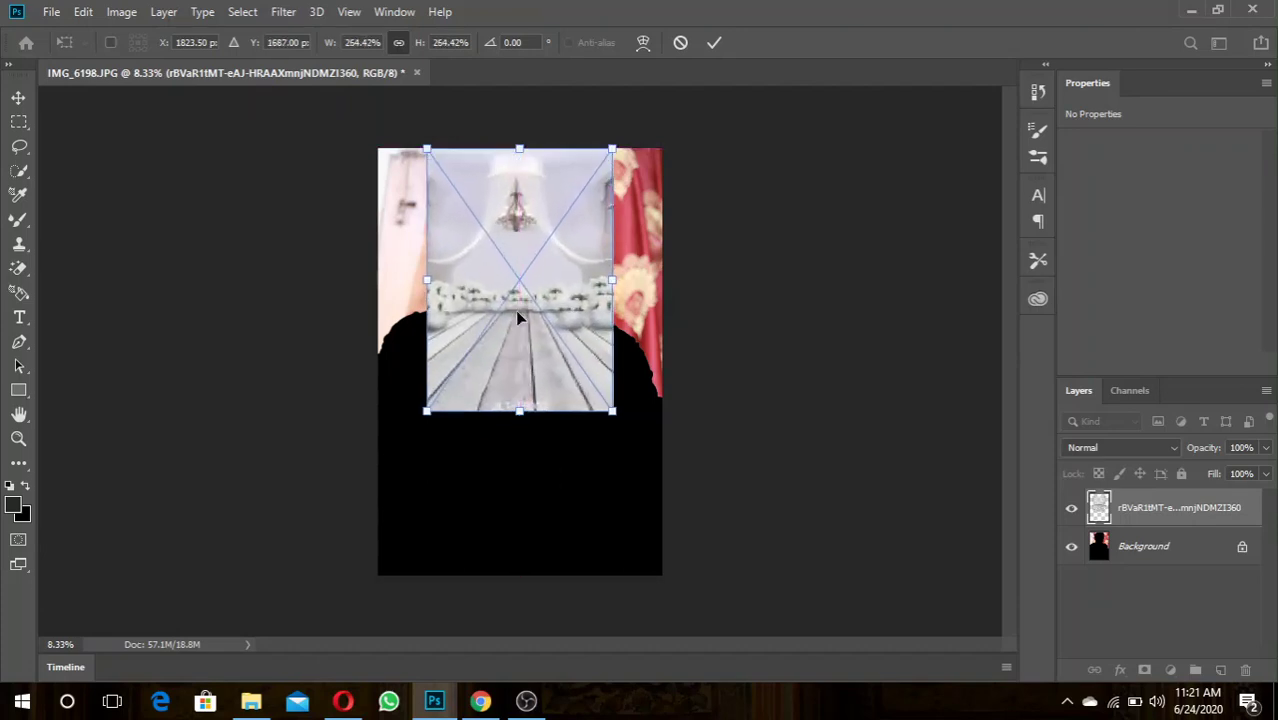
{"action": "left_click_drag", "start_coordinate": [520, 415], "coordinate": [517, 589]}
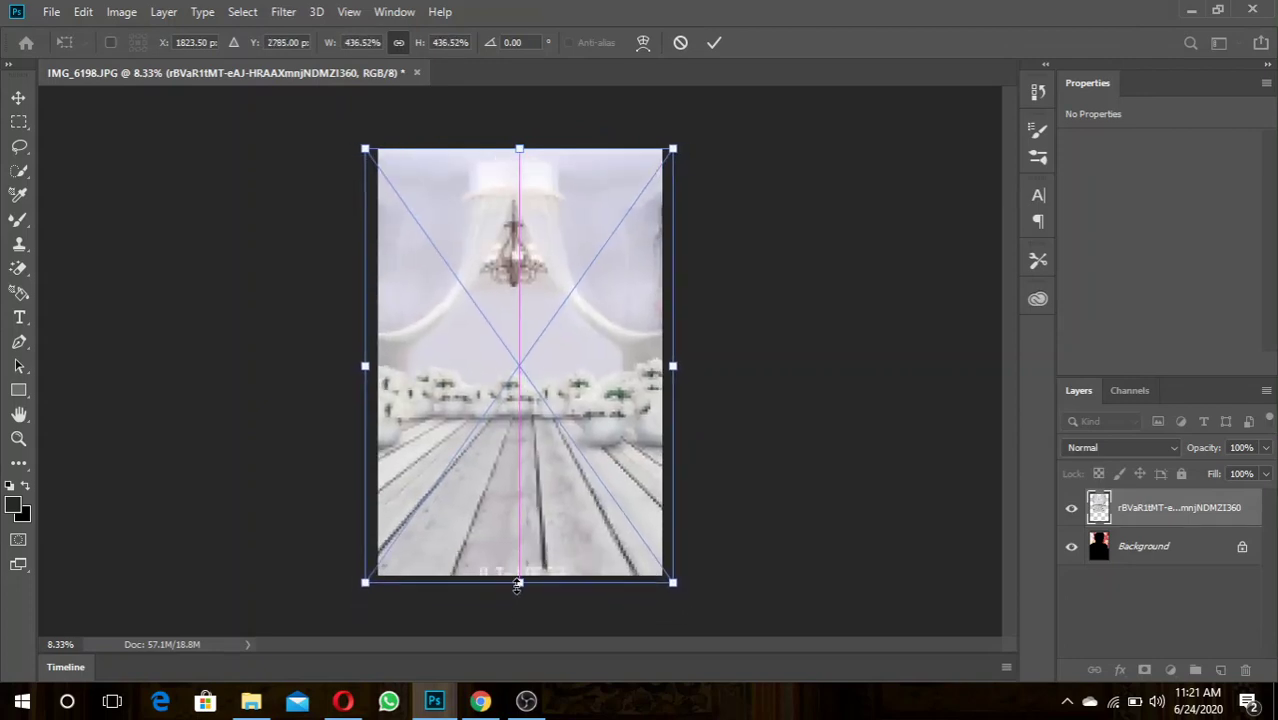
{"action": "left_click_drag", "start_coordinate": [517, 589], "coordinate": [517, 582]}
{"action": "left_click_drag", "start_coordinate": [498, 400], "coordinate": [502, 400]}
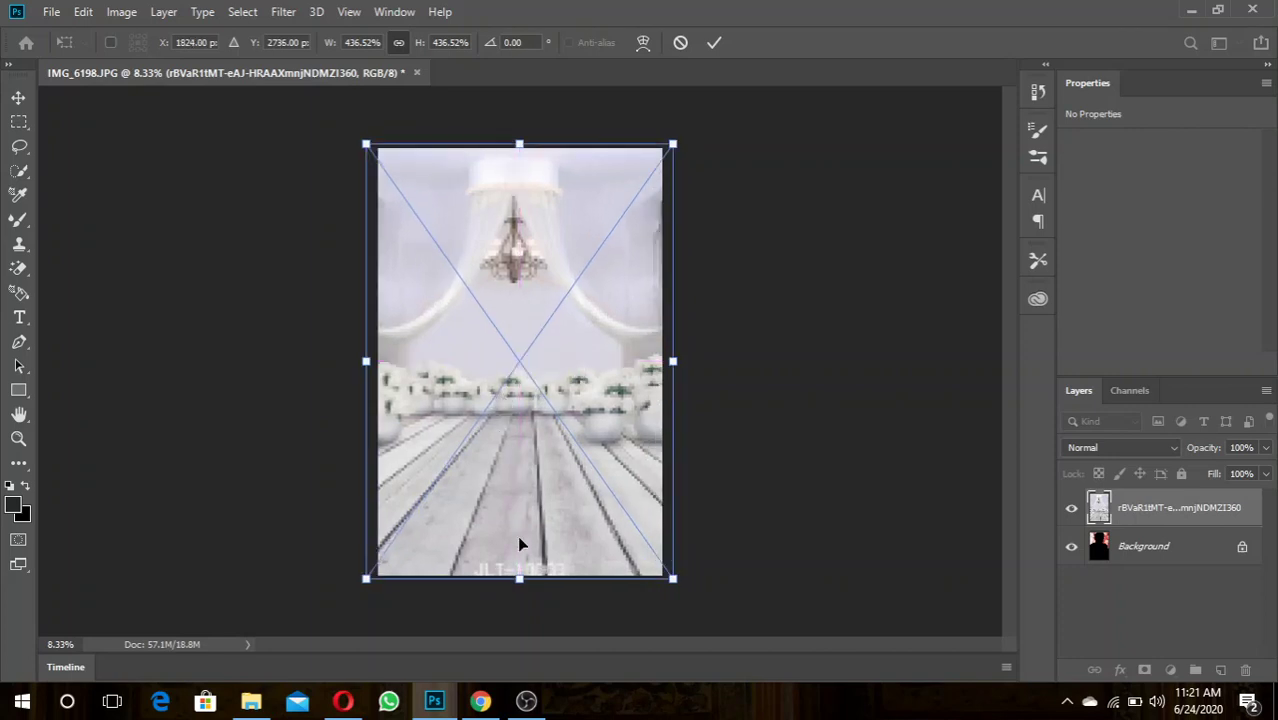
{"action": "left_click_drag", "start_coordinate": [517, 583], "coordinate": [518, 596]}
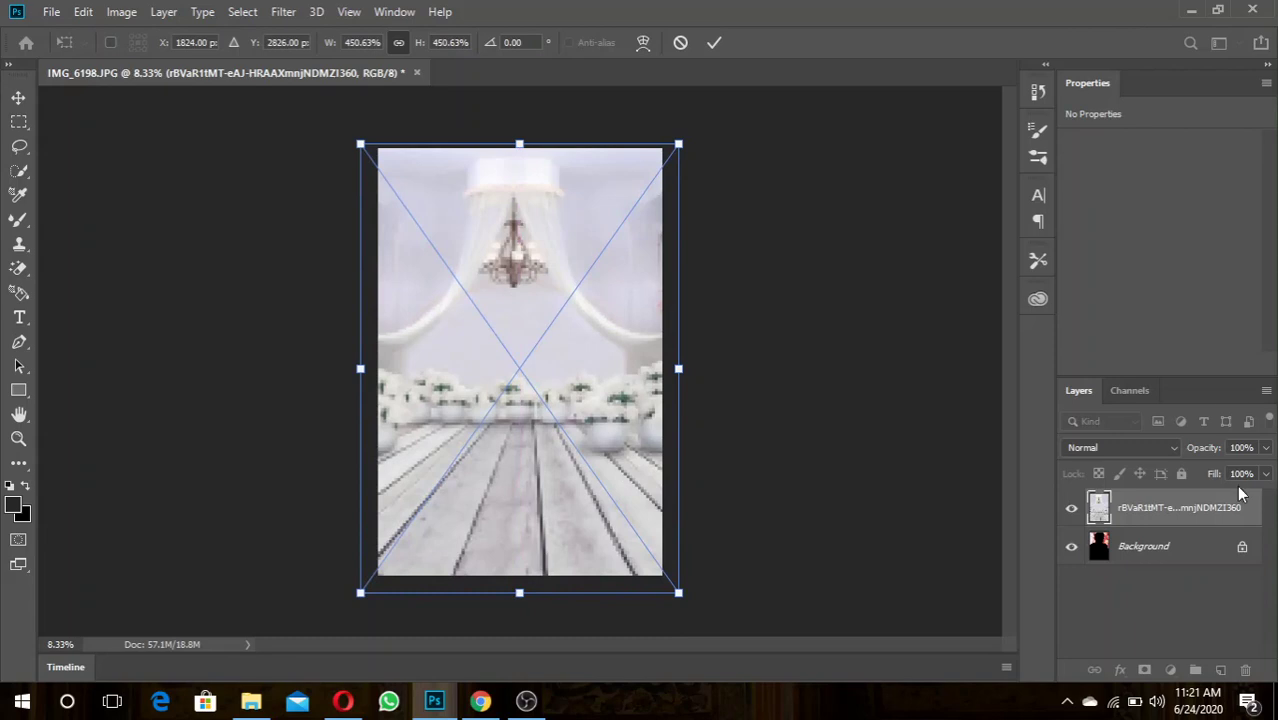
{"action": "left_click", "coordinate": [1190, 505]}
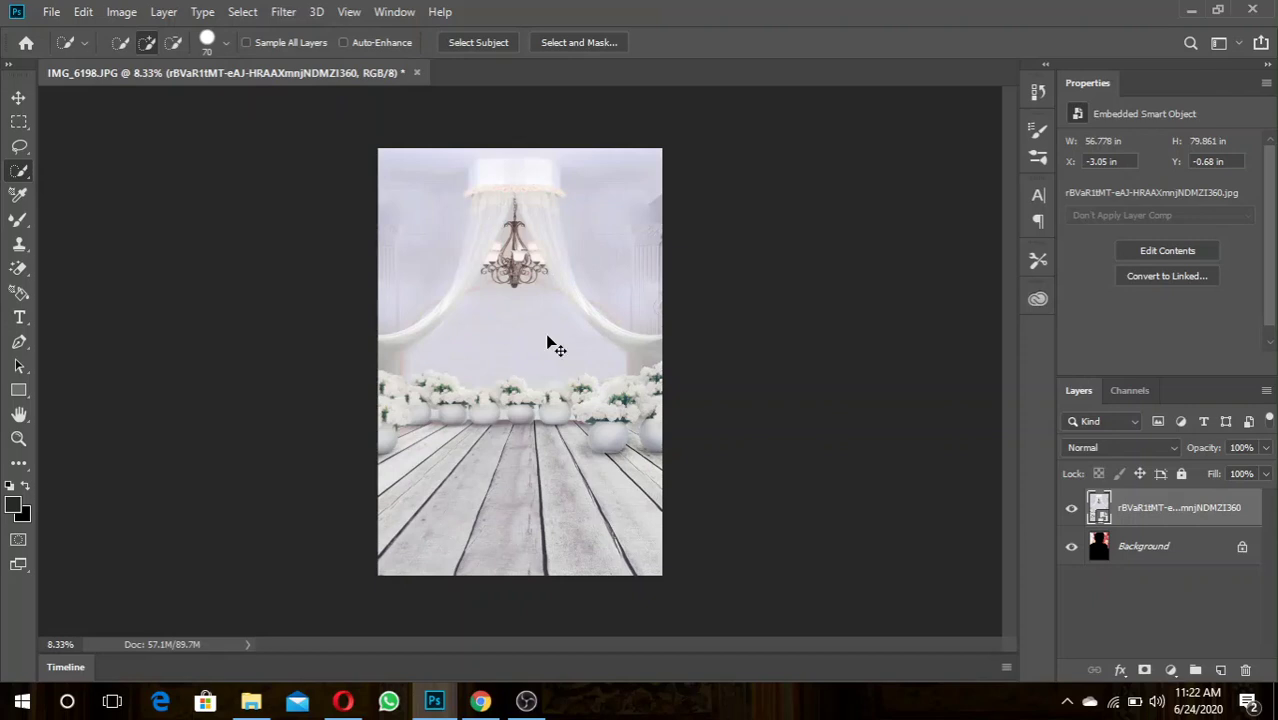
Paste the cut-out couple as Layer 1 above the chandelier backdrop.
{"action": "key", "text": "ctrl+v"}
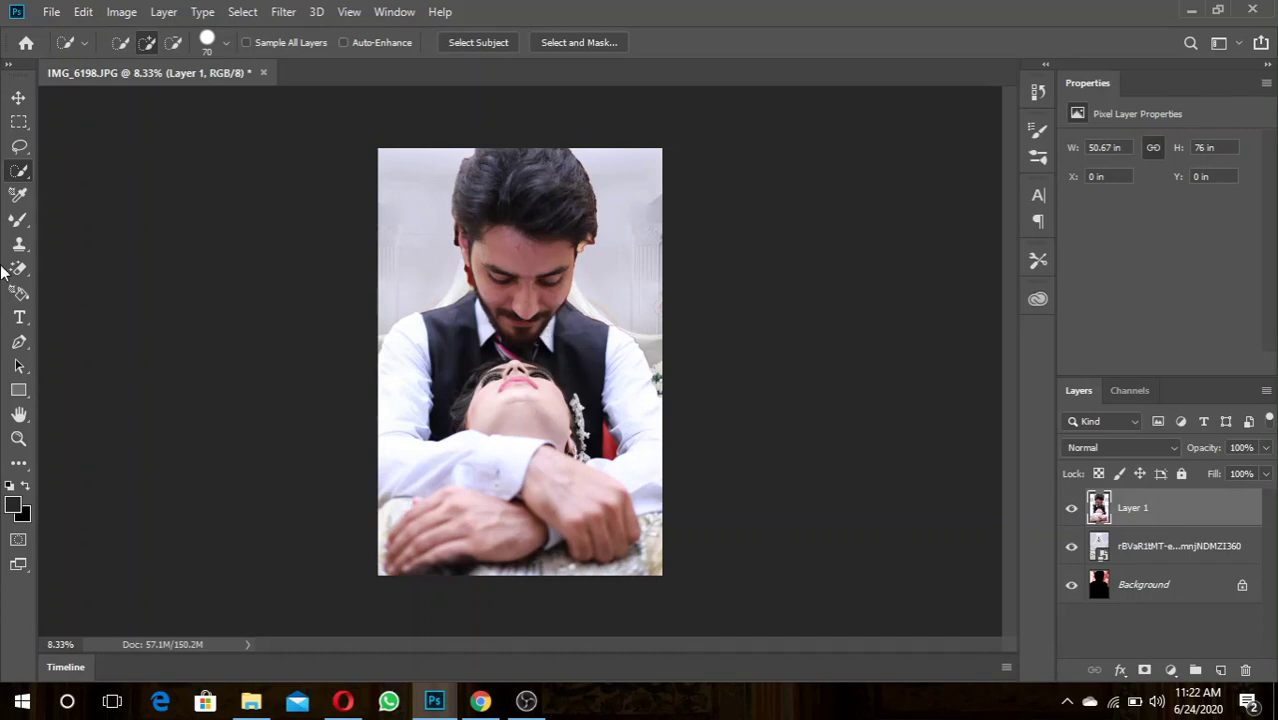
{"action": "left_click", "coordinate": [17, 98]}
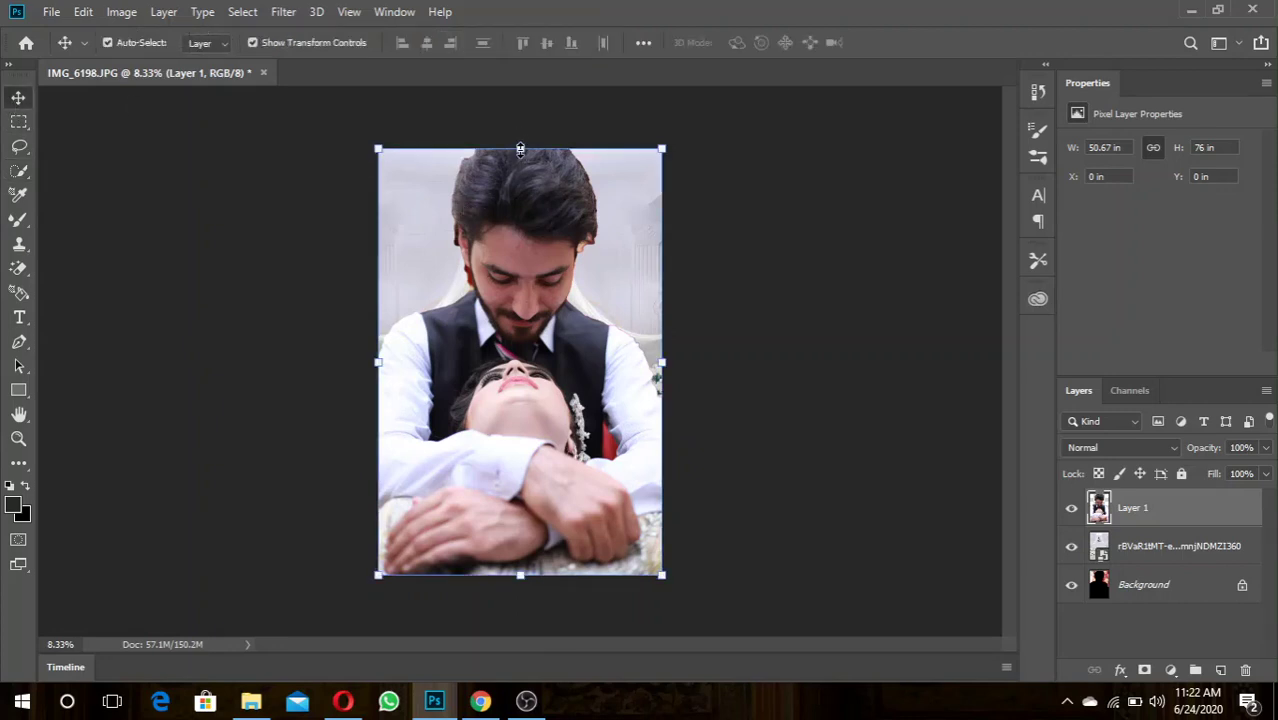
{"action": "mouse_move", "coordinate": [520, 149]}
{"action": "left_mouse_down"}
{"action": "mouse_move", "coordinate": [549, 418]}
{"action": "mouse_move", "coordinate": [538, 272]}
{"action": "left_mouse_up"}
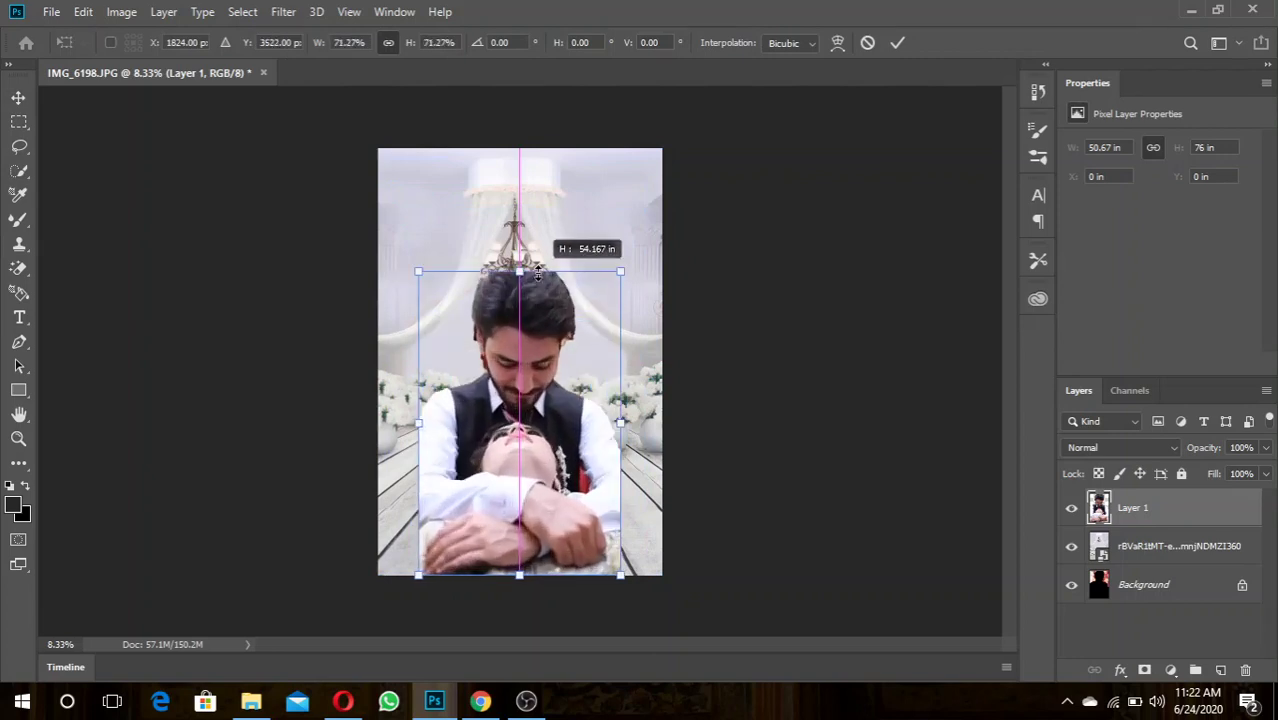
{"action": "left_click_drag", "start_coordinate": [538, 272], "coordinate": [527, 149]}
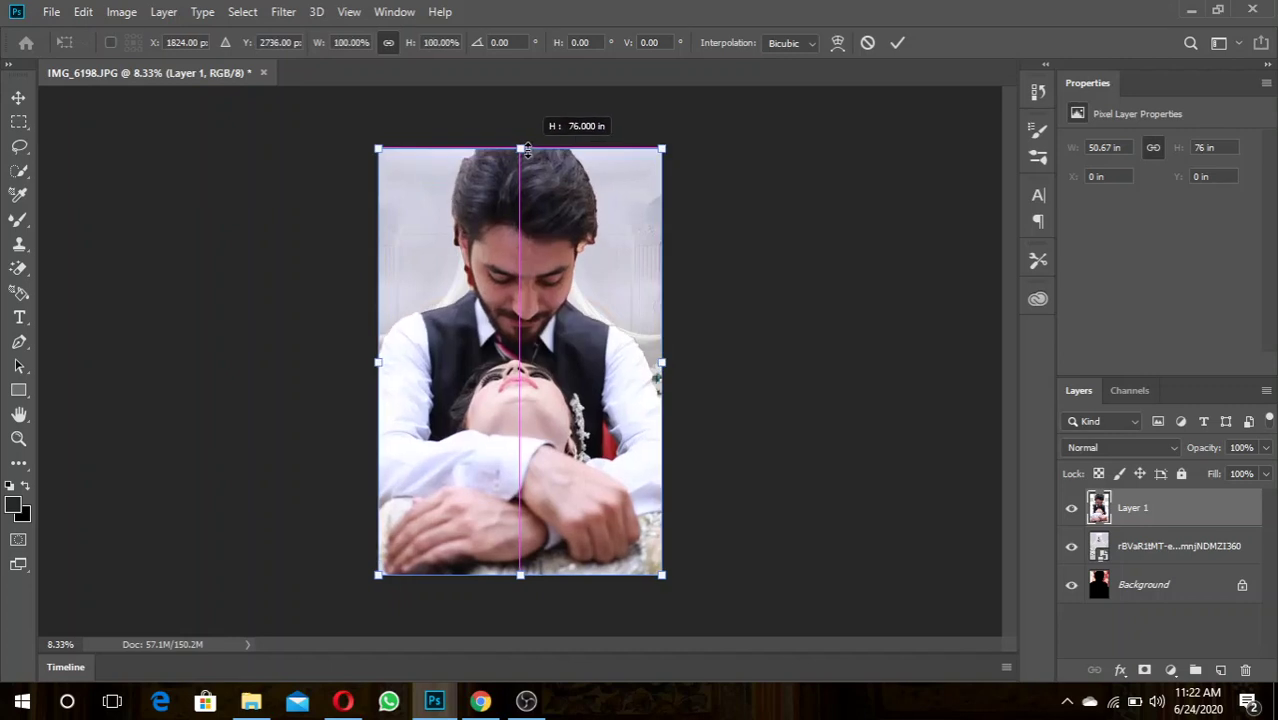
{"action": "mouse_move", "coordinate": [527, 149]}
{"action": "left_mouse_down"}
{"action": "mouse_move", "coordinate": [528, 211]}
{"action": "mouse_move", "coordinate": [527, 151]}
{"action": "left_mouse_up"}
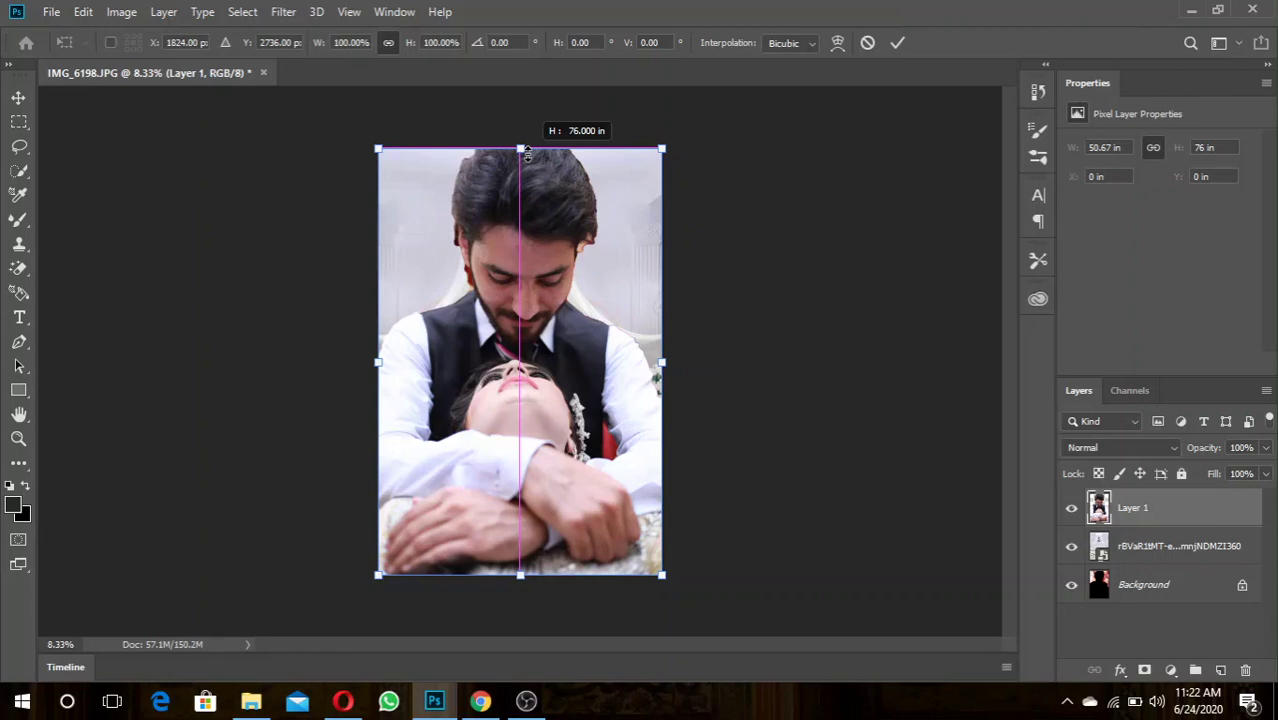
{"action": "mouse_move", "coordinate": [527, 152]}
{"action": "left_mouse_down"}
{"action": "mouse_move", "coordinate": [526, 176]}
{"action": "mouse_move", "coordinate": [522, 150]}
{"action": "left_mouse_up"}
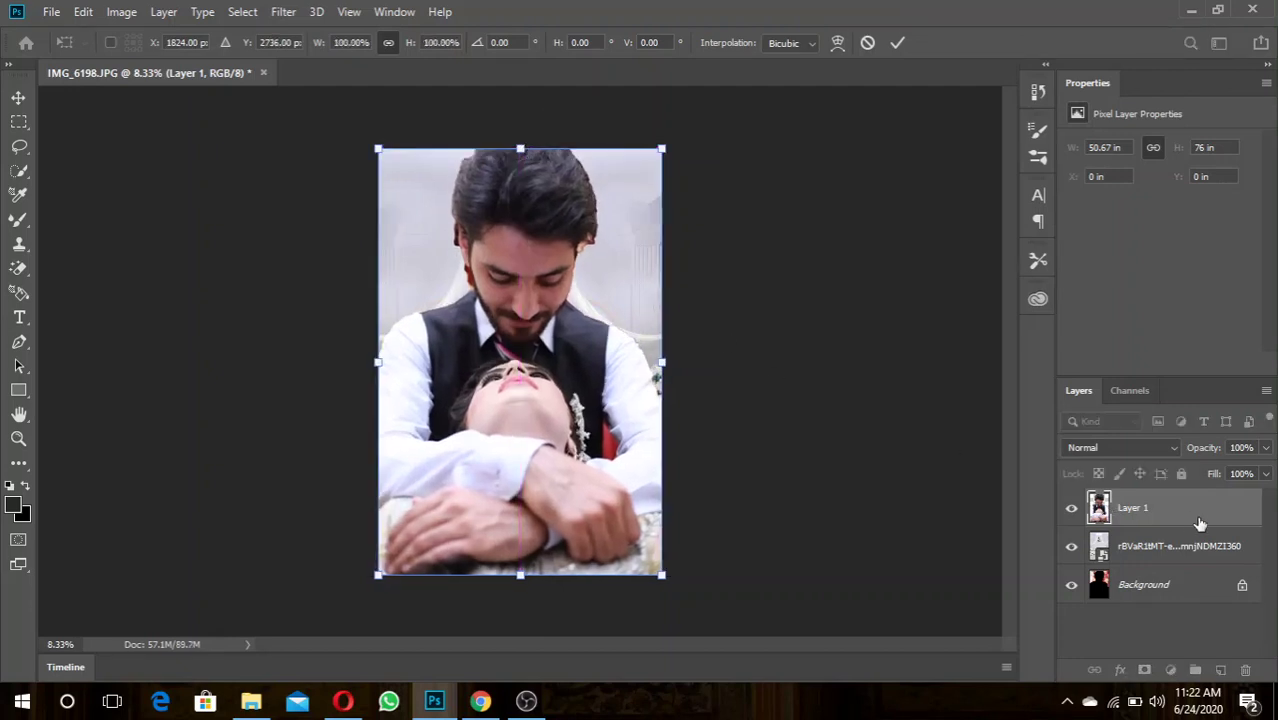
Confirm the couple layer's size unchanged and bring up Layer 1's context menu for Flatten Image.
{"action": "key", "text": "Return"}
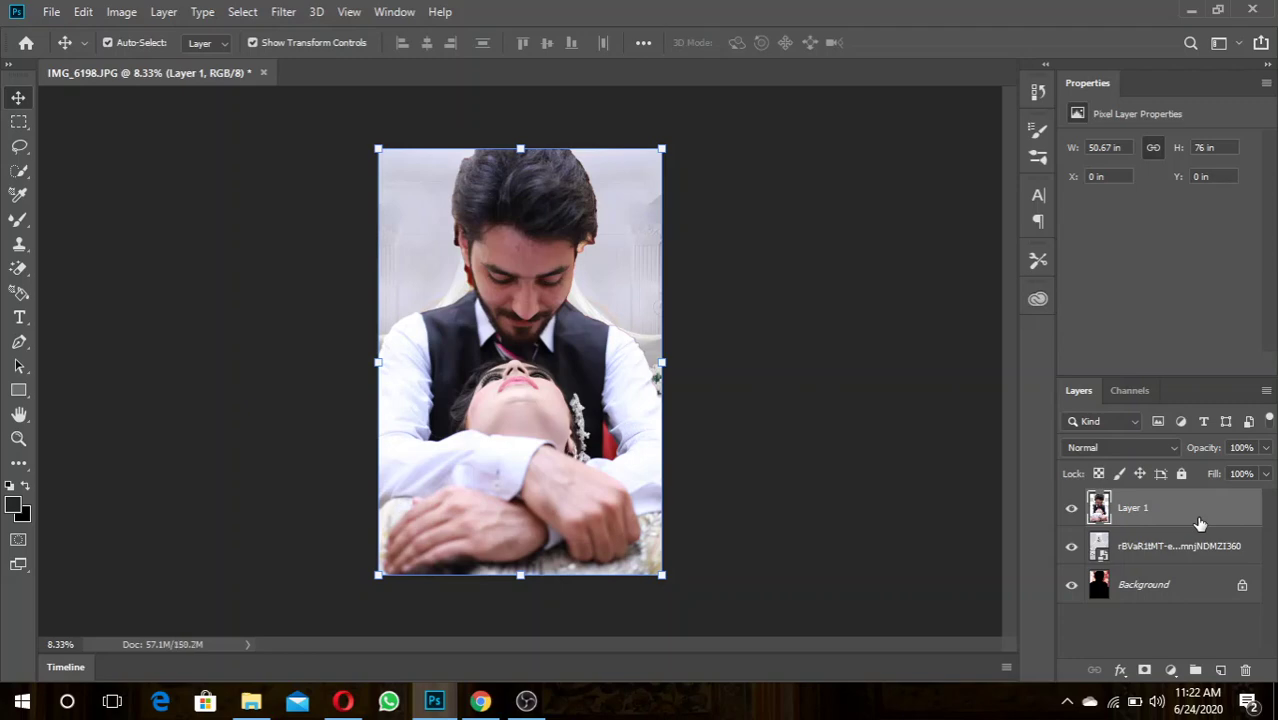
{"action": "right_click", "coordinate": [1199, 523]}
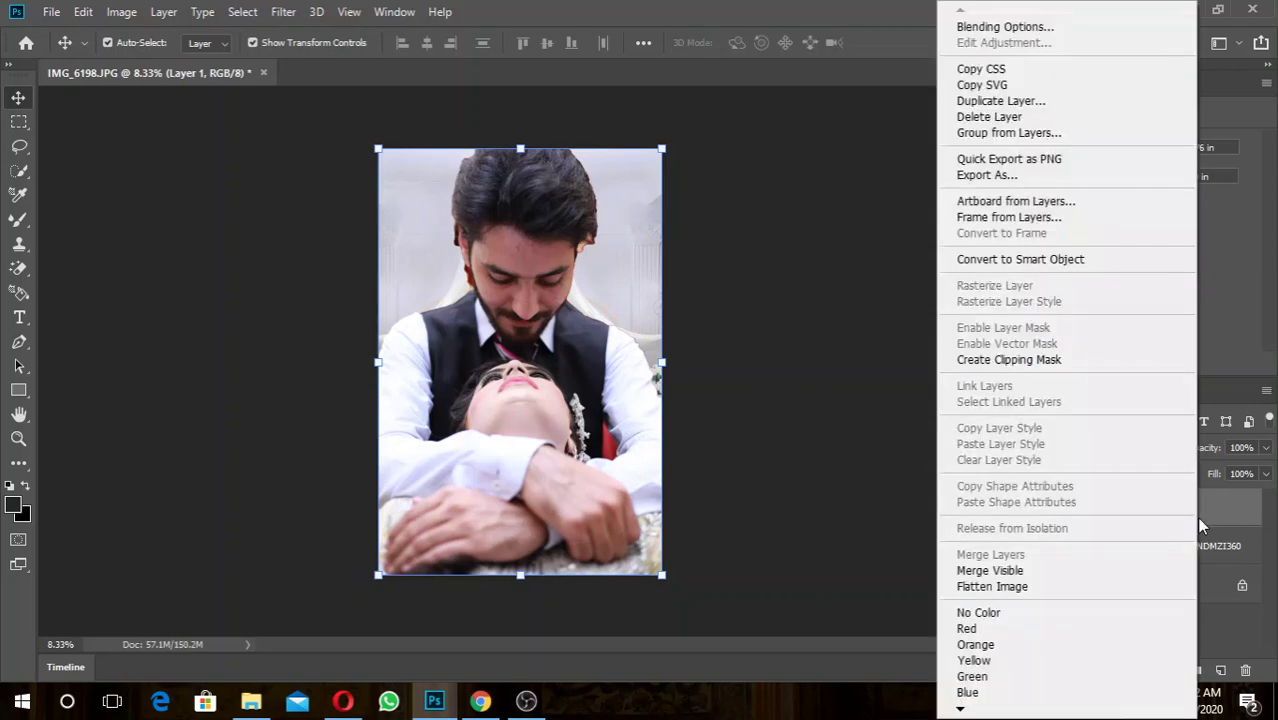